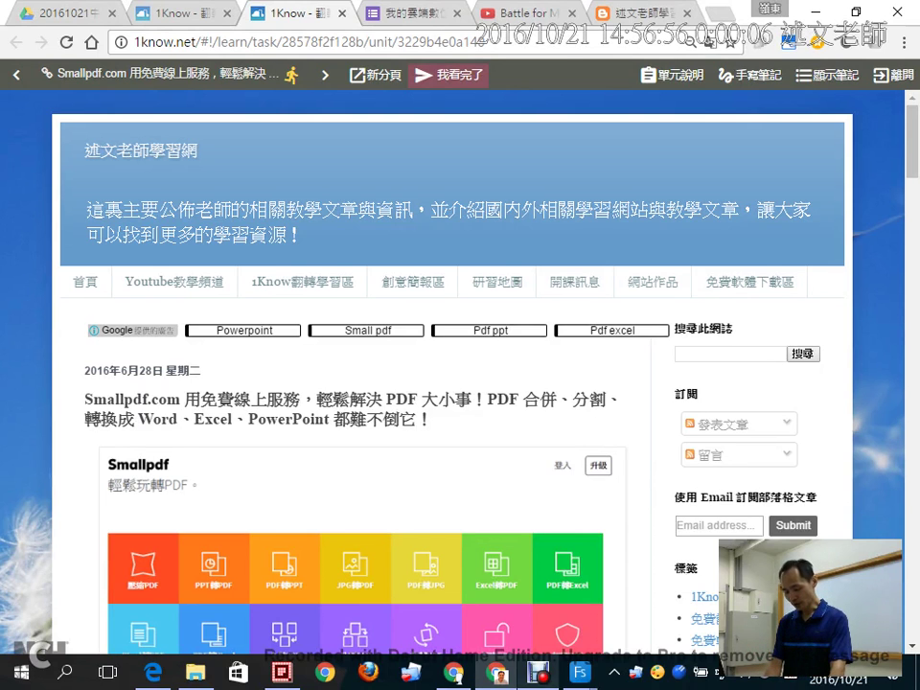
Zoom the blog page out to 75% and briefly highlight 'PDF' in the article title
key("ctrl+minus")
key("ctrl+minus")
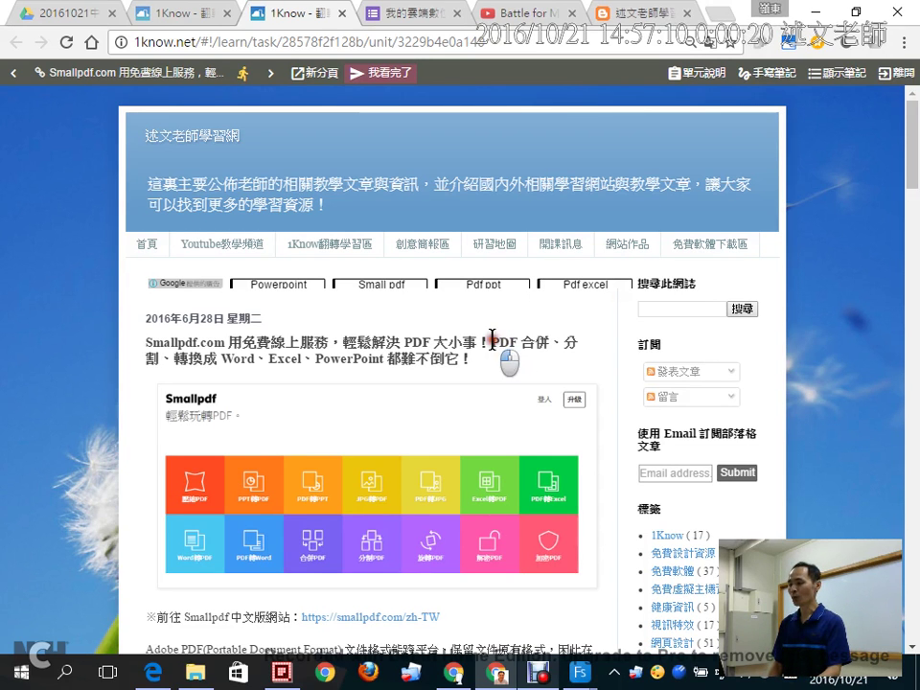
left_click_drag(492, 342, 514, 333)
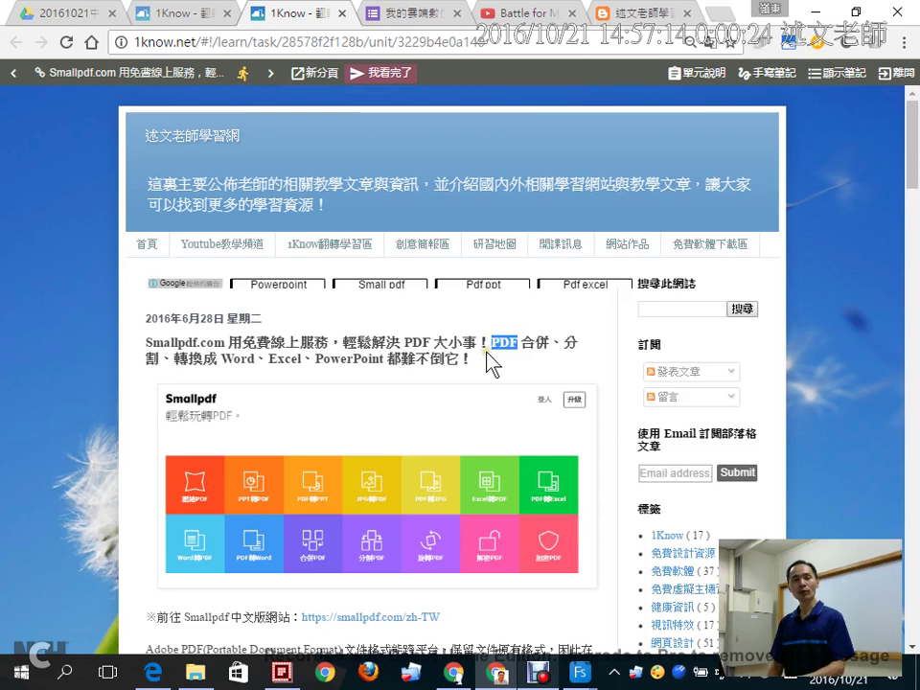
left_click(488, 360)
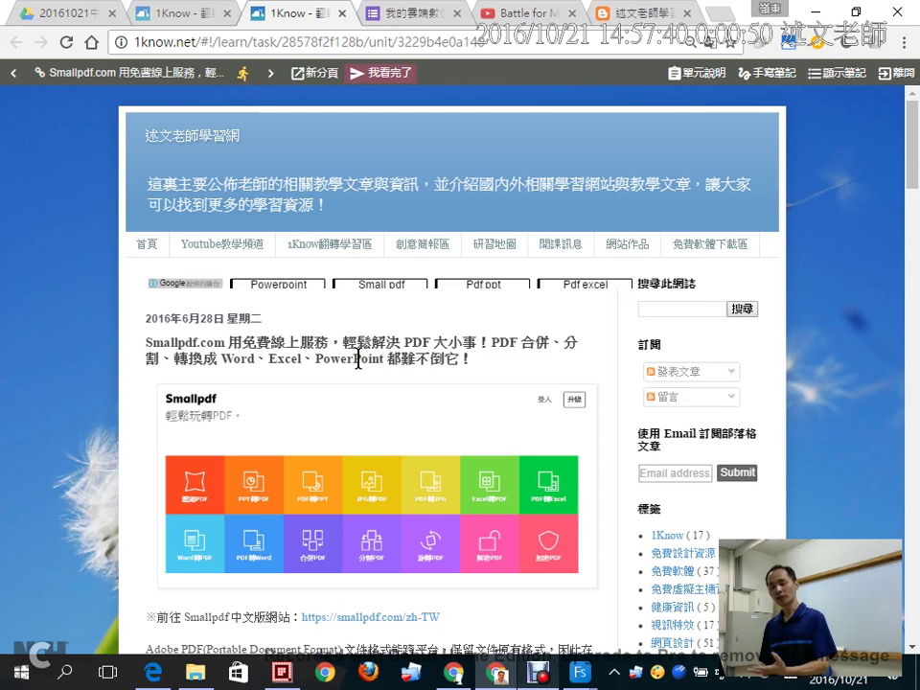
scroll(374, 378, "down", 3)
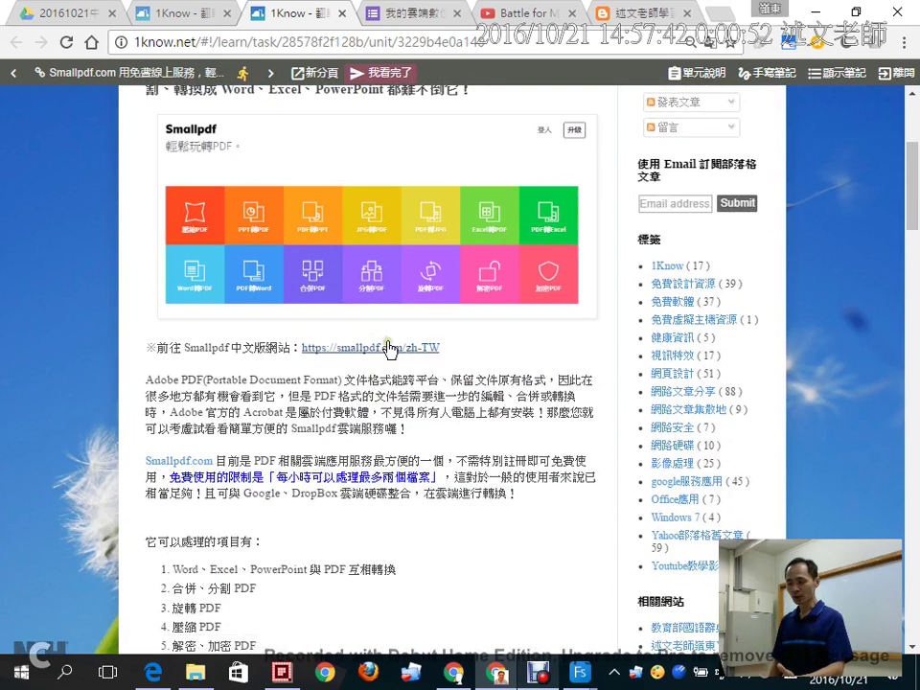
Open the Smallpdf Chinese site in a new tab and zoom the tool grid to 80%
left_click(392, 355)
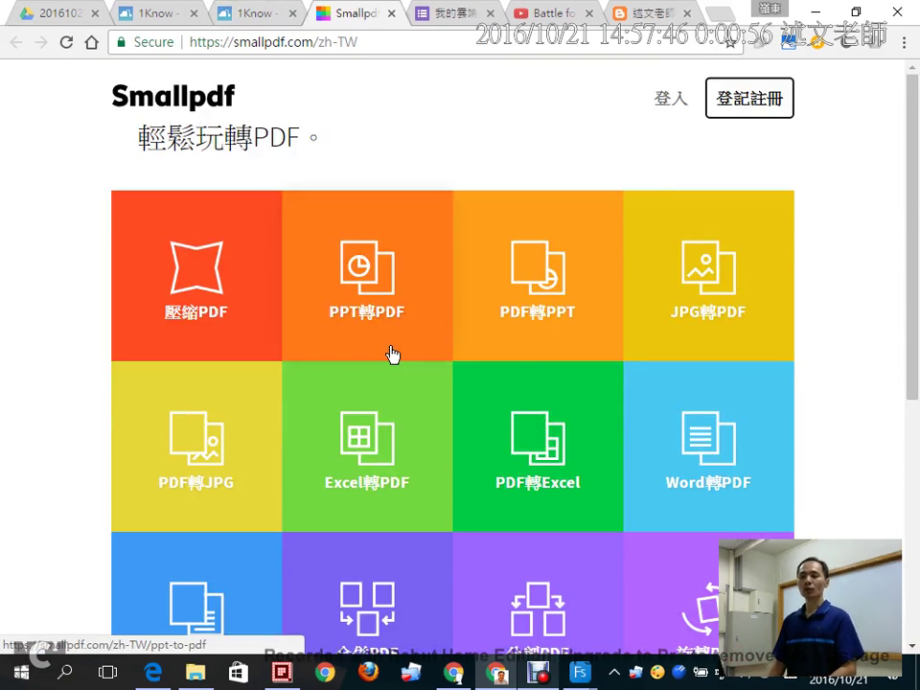
key("ctrl+minus")
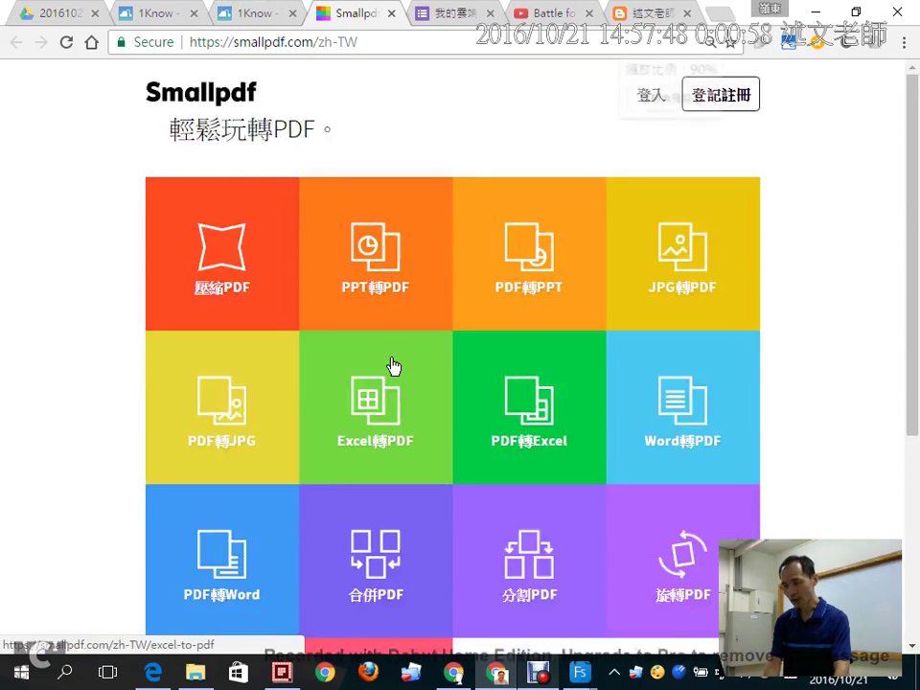
key("ctrl+minus")
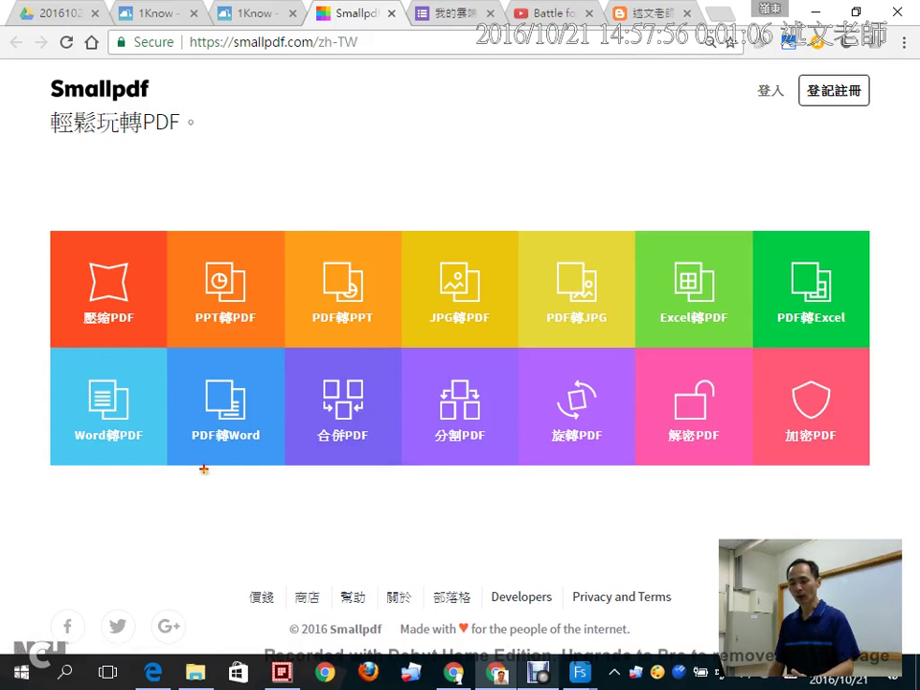
Tick PDF轉Word, 分割PDF and 合併PDF, cross out 解密PDF and 加密PDF, then clear the annotations
left_click_drag(217, 484, 236, 437)
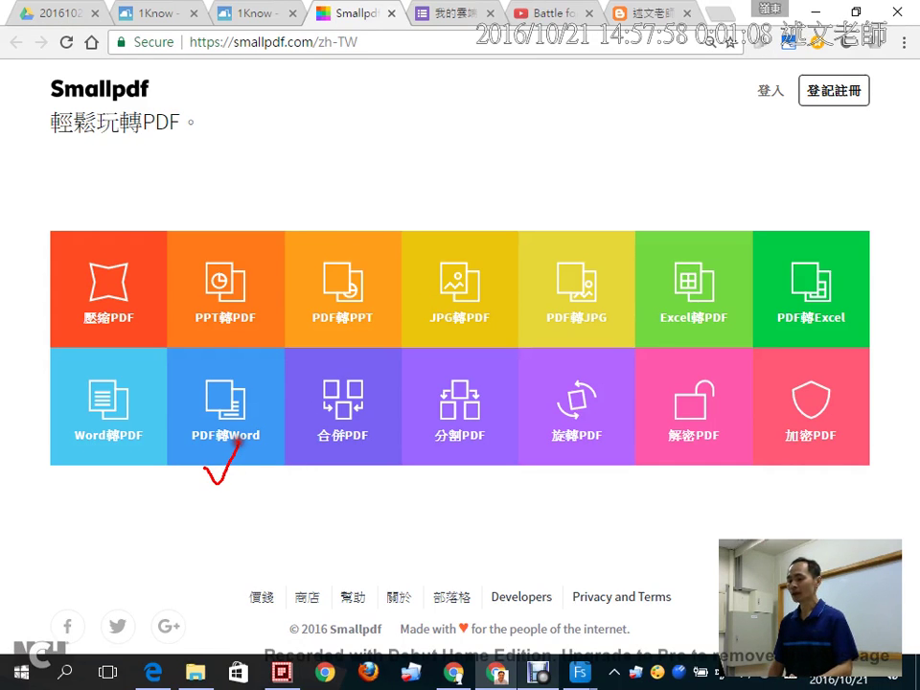
left_click_drag(448, 464, 492, 444)
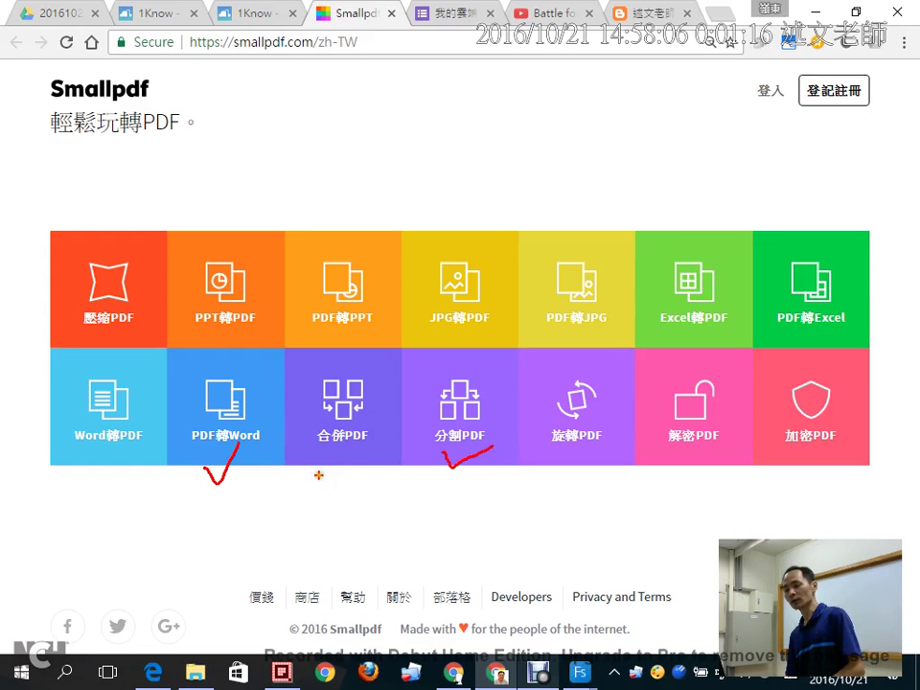
left_click_drag(319, 456, 354, 439)
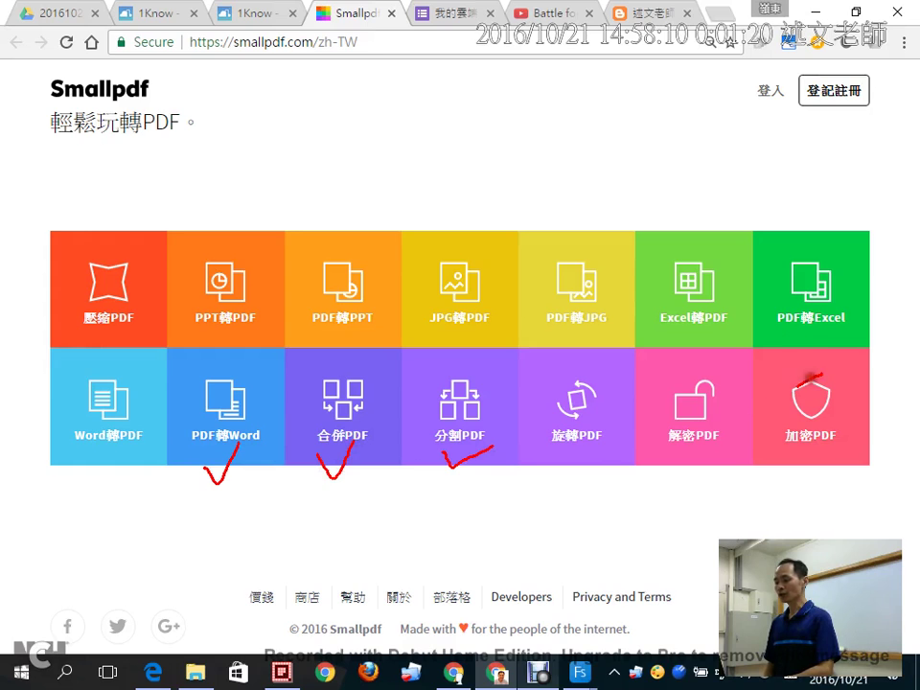
left_click_drag(822, 374, 709, 445)
left_click_drag(700, 366, 887, 451)
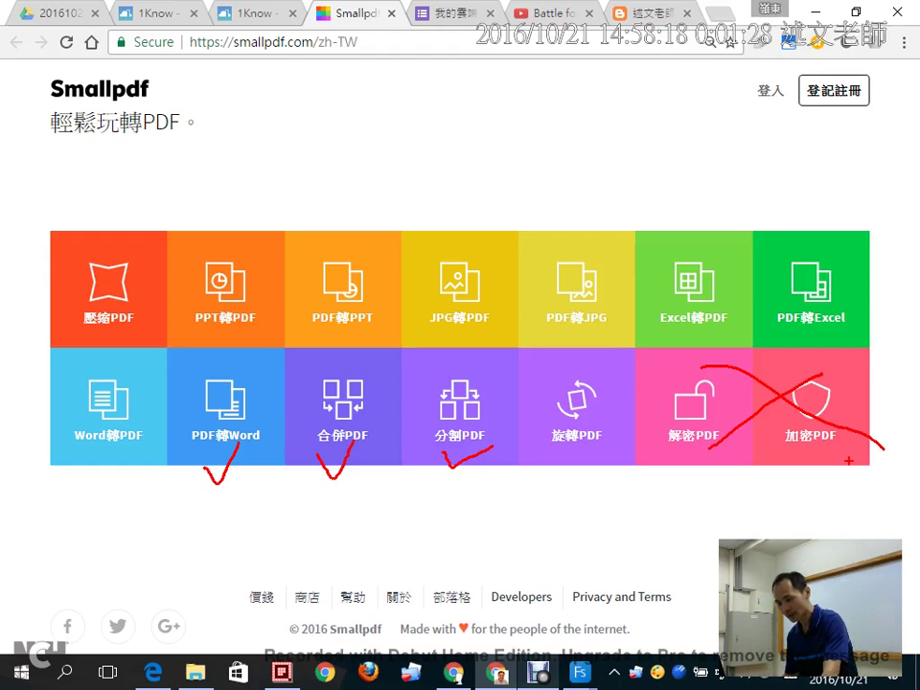
key("Escape")
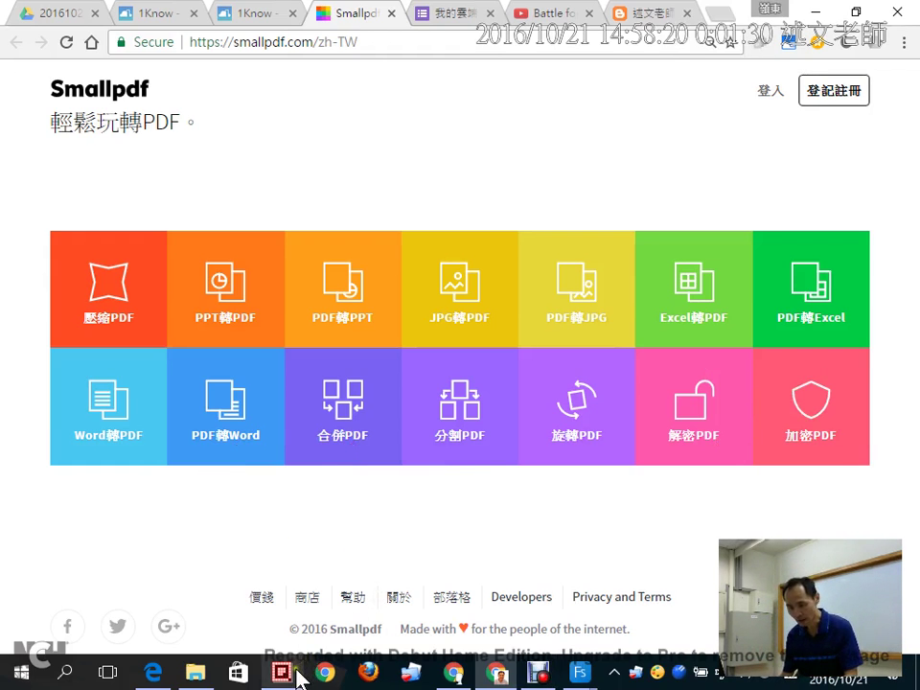
Open the 分割PDF tool and drag the lecture PDF from the file manager into it
left_click(476, 415)
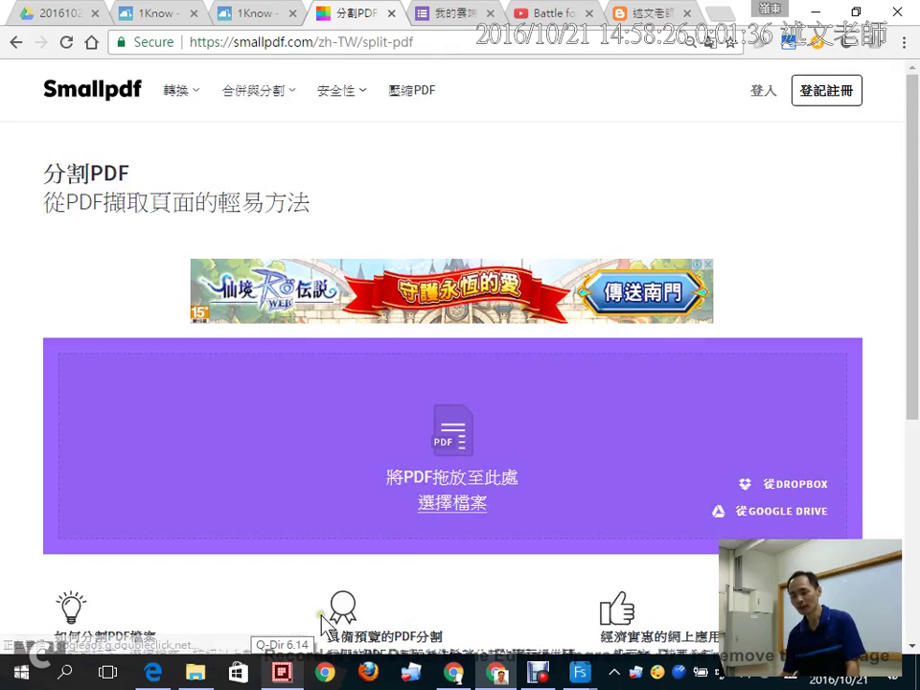
left_click(281, 672)
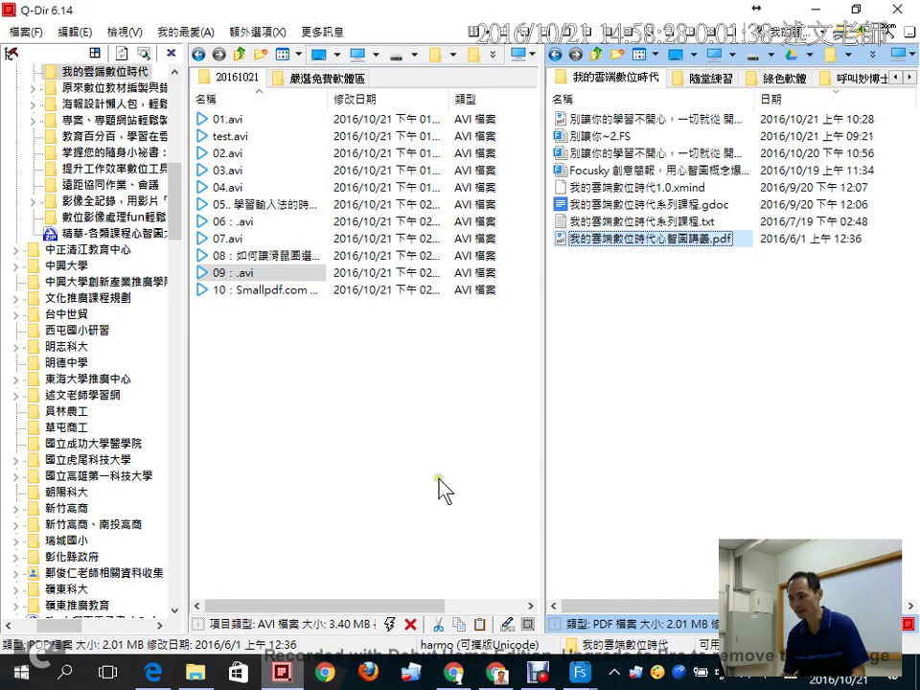
left_click_drag(610, 268, 563, 441)
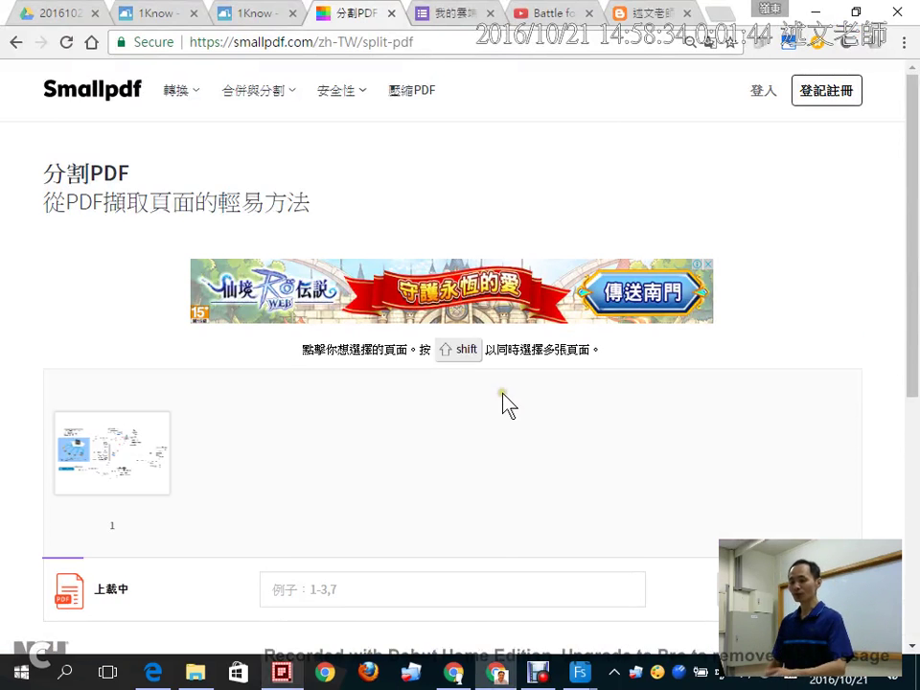
Select page 1, set the page list to 1,2,3 without a trailing comma, and split
scroll(460, 439, "down", 2)
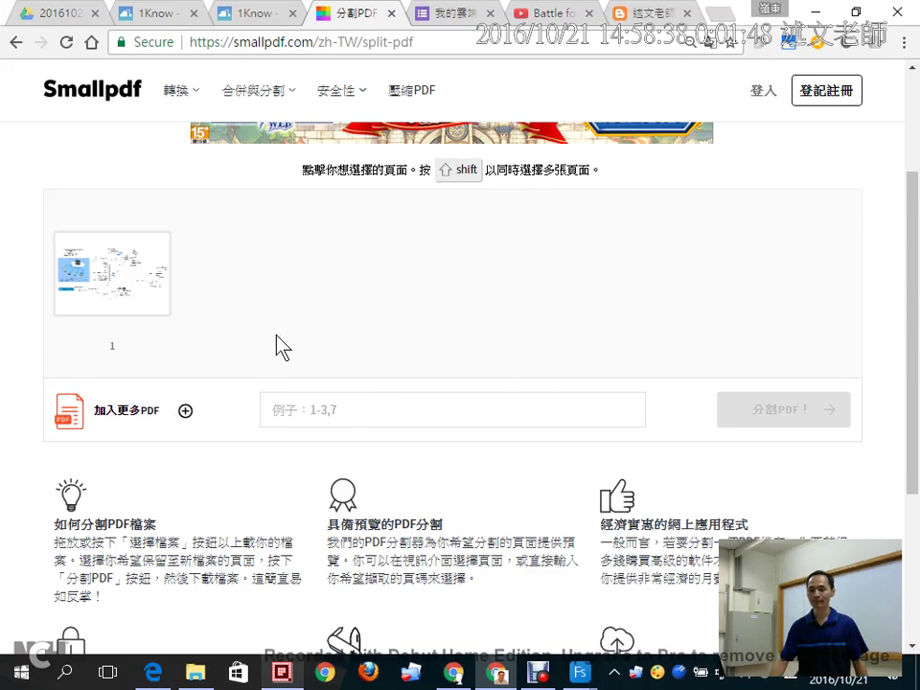
left_click(137, 278)
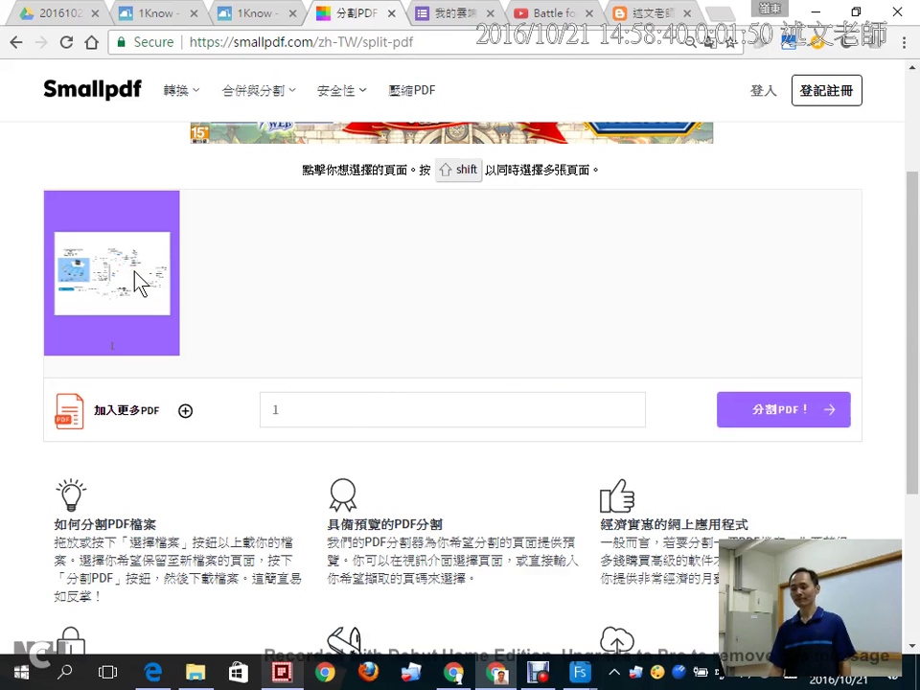
left_click(294, 406)
type(",2,")
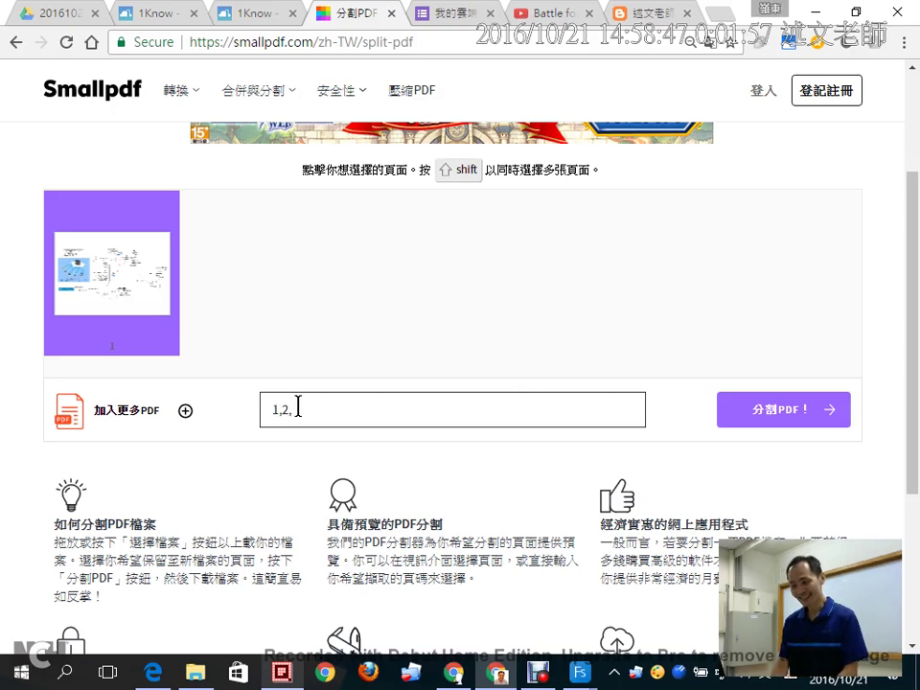
key("BackSpace")
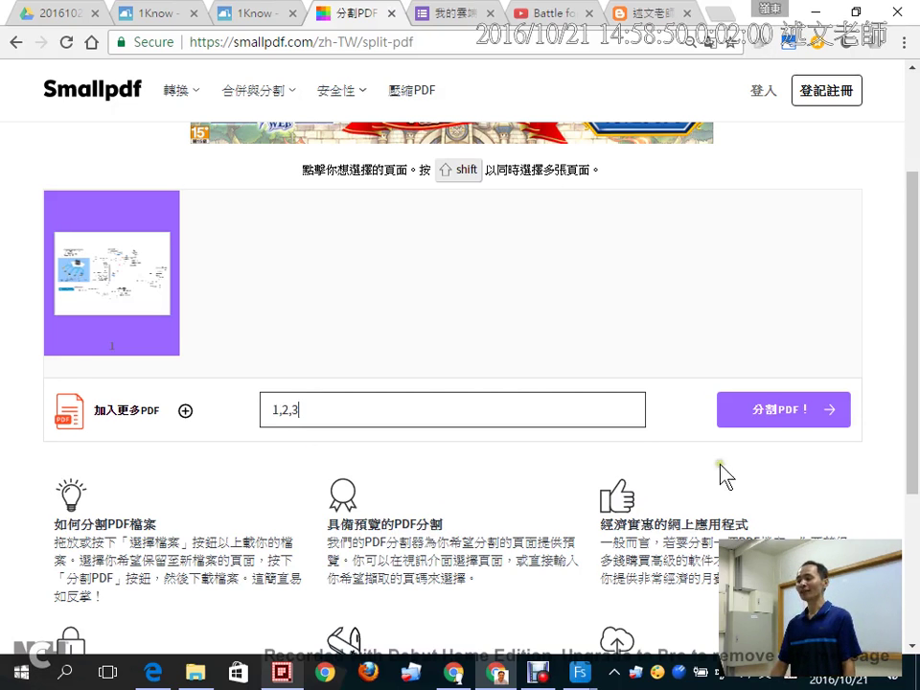
left_click(779, 409)
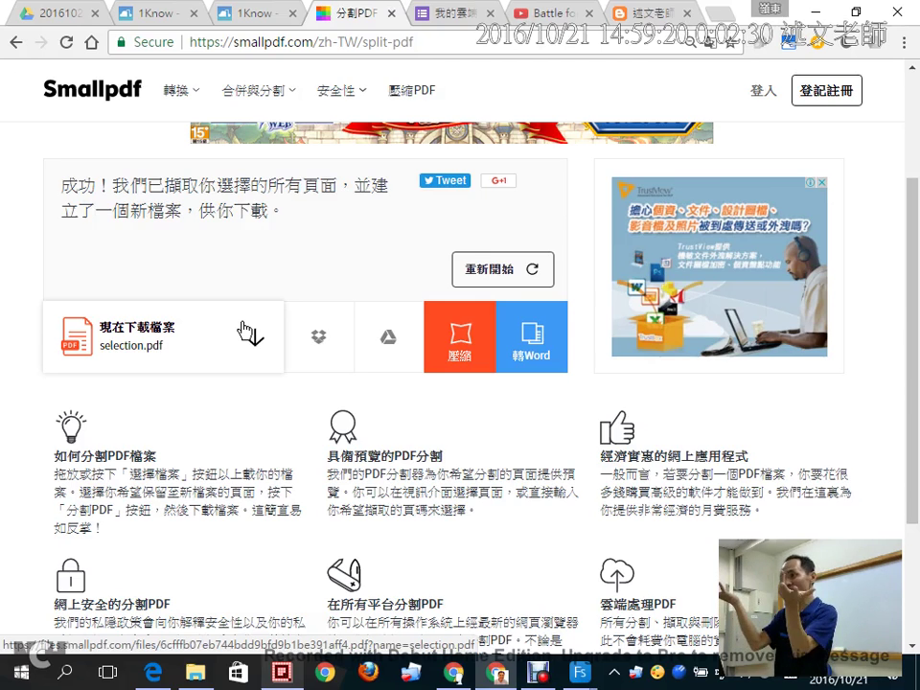
left_click(246, 331)
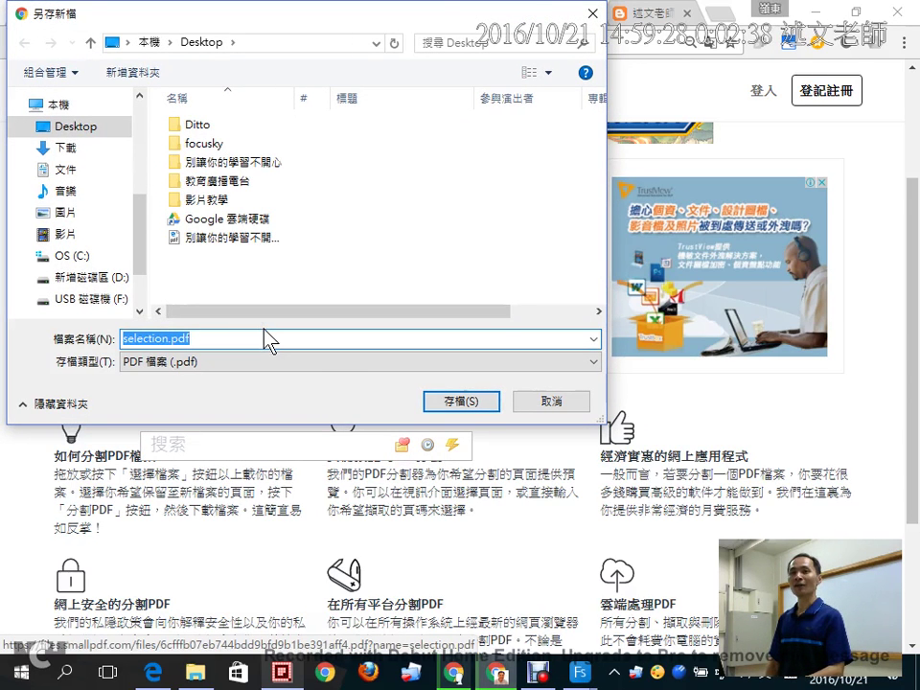
left_click(532, 406)
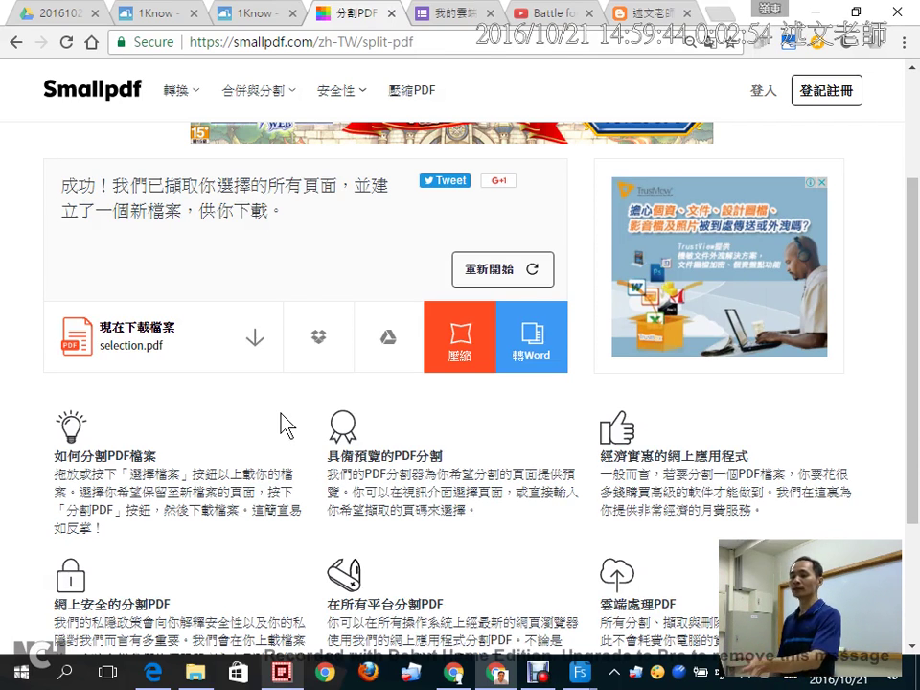
scroll(265, 492, "down", 2)
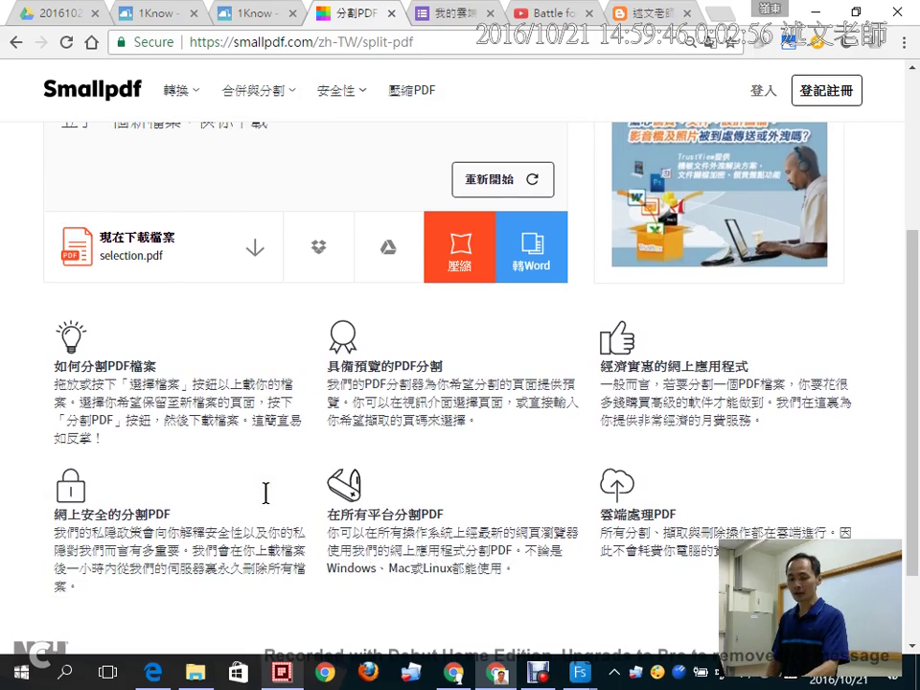
scroll(266, 492, "down", 2)
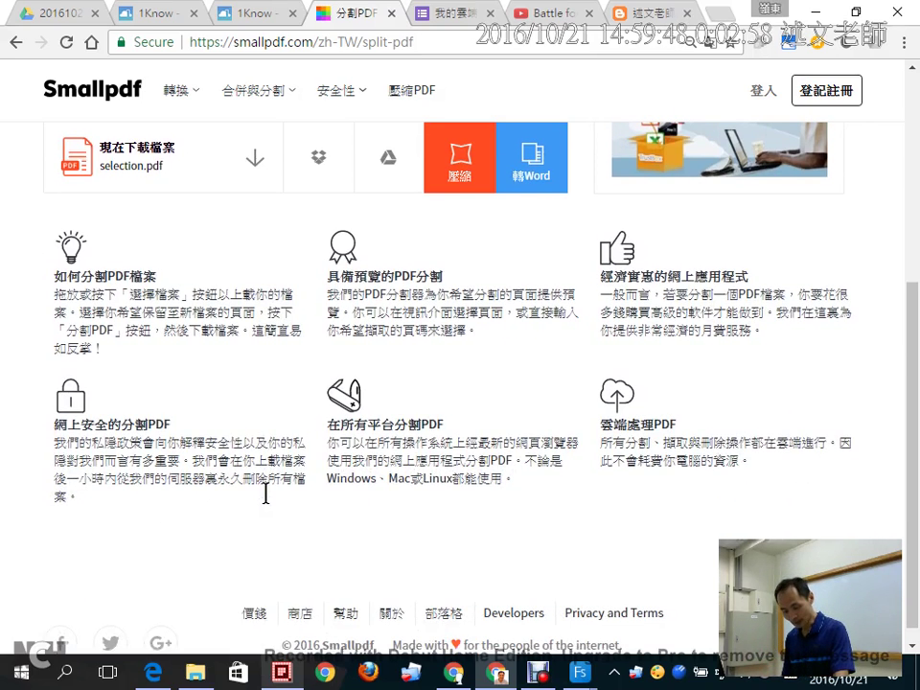
mouse_move(45, 470)
left_mouse_down()
mouse_move(278, 486)
mouse_move(318, 509)
left_mouse_up()
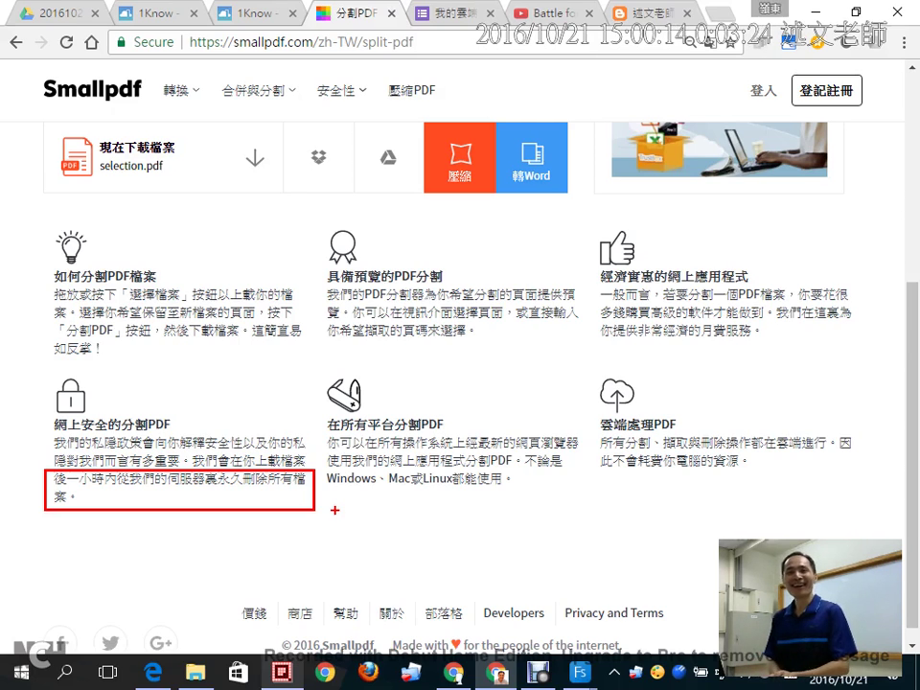
key("Escape")
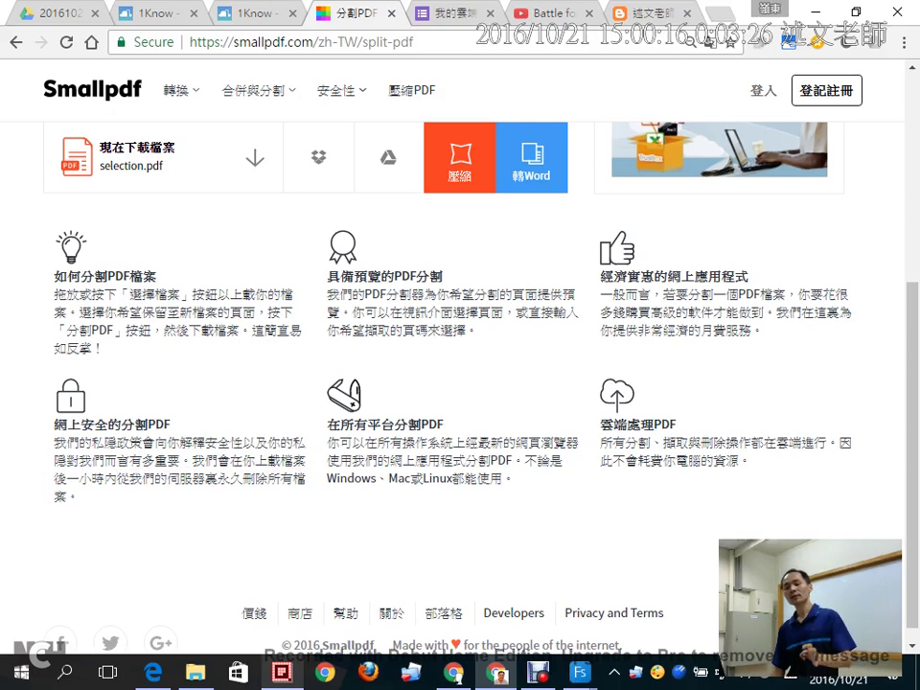
scroll(117, 306, "up", 5)
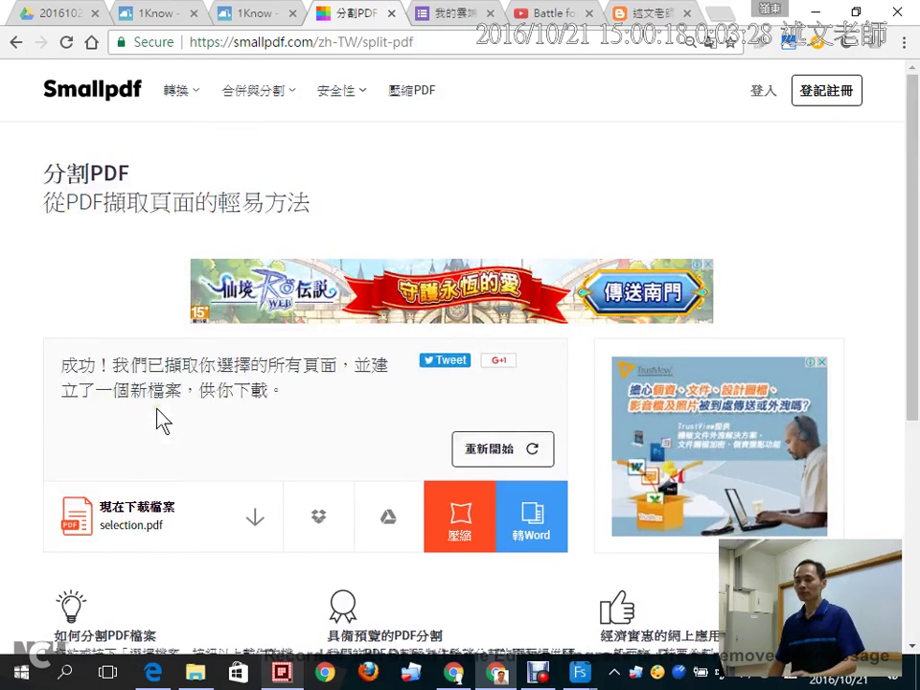